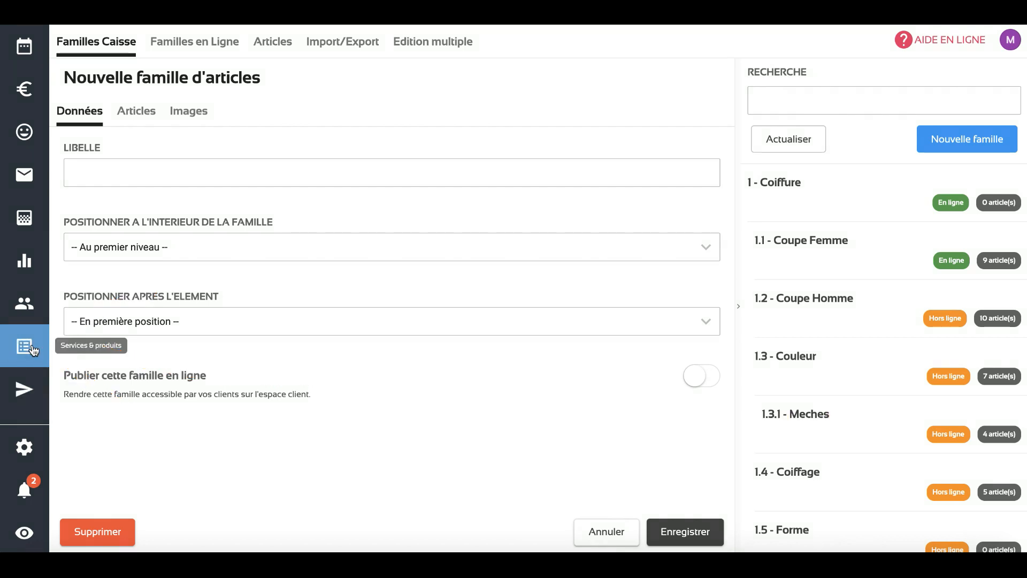
Start a new article of type Prestation and label it "Prestation. test"
{"action": "left_click", "coordinate": [260, 42]}
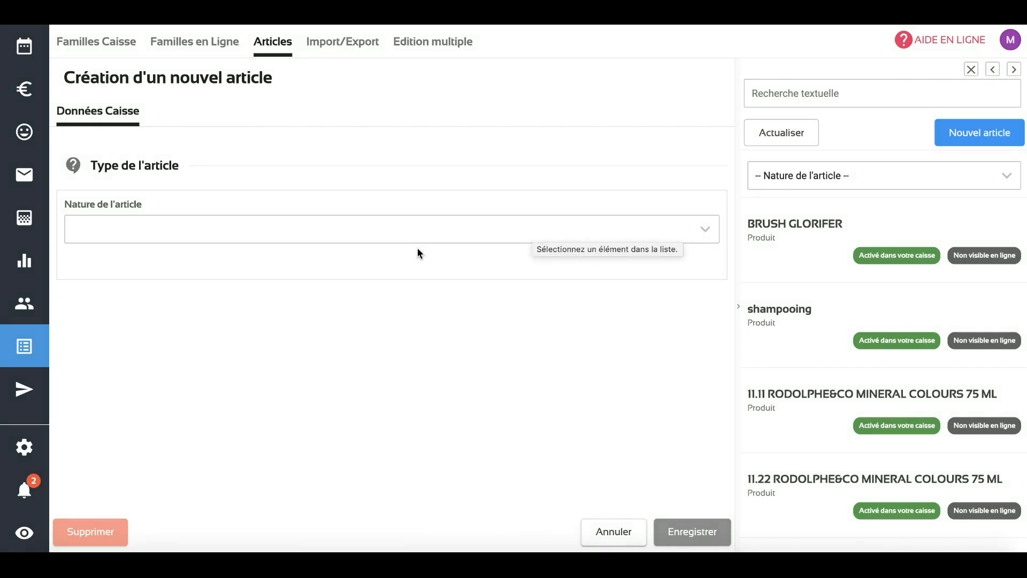
{"action": "left_click", "coordinate": [367, 234]}
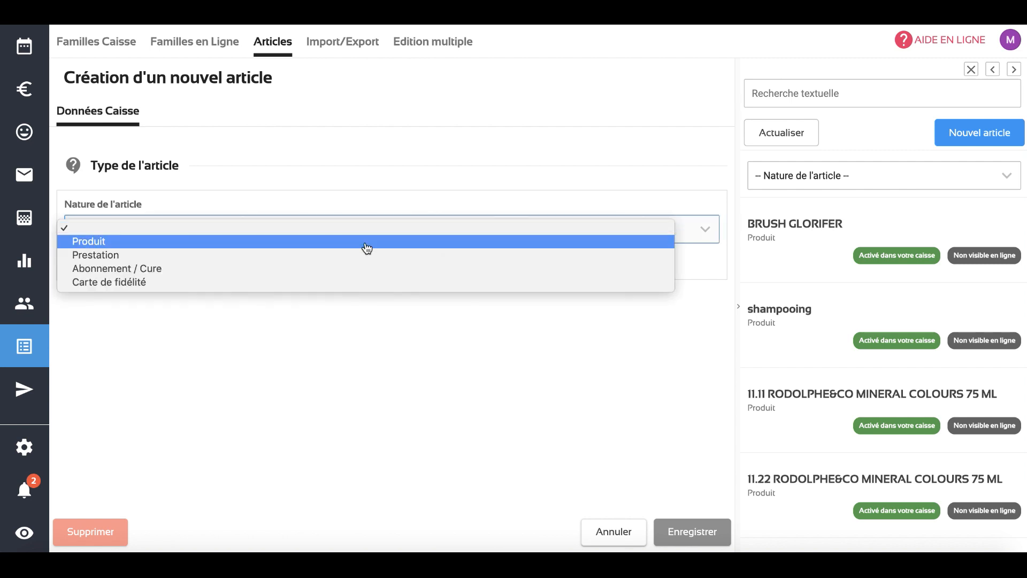
{"action": "left_click", "coordinate": [364, 259]}
{"action": "scroll", "coordinate": [364, 259], "scroll_direction": "down", "scroll_amount": 3}
{"action": "left_click", "coordinate": [239, 227]}
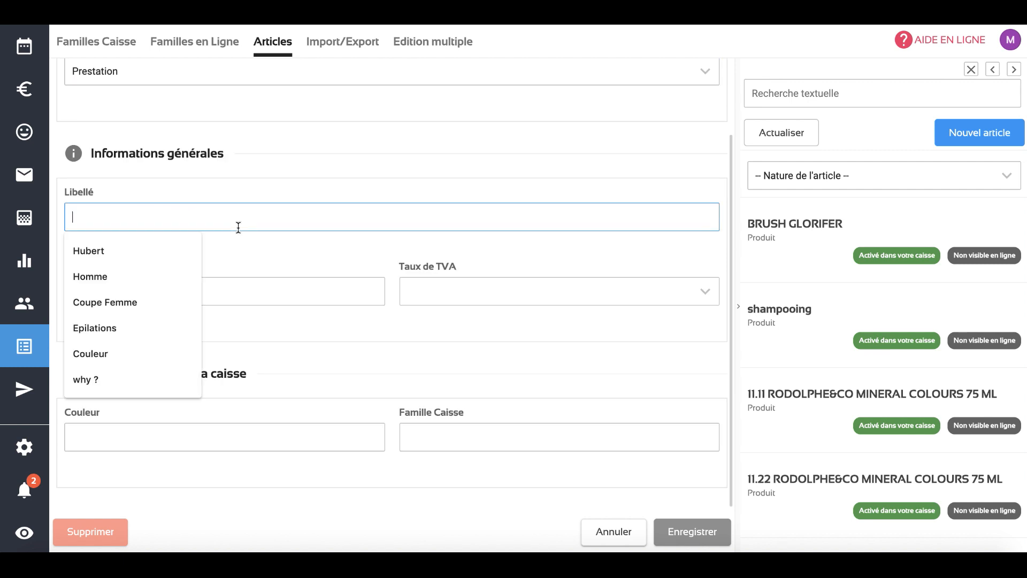
{"action": "type", "text": "Prestation. test"}
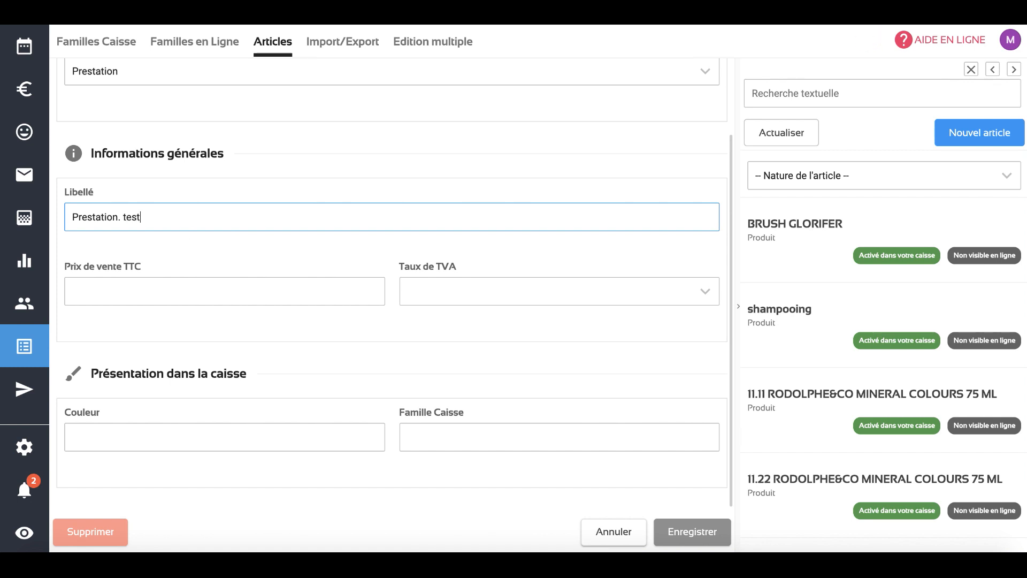
Set the service's tax-inclusive selling price to 23,00 and its VAT rate to 20 %
{"action": "left_click", "coordinate": [190, 291]}
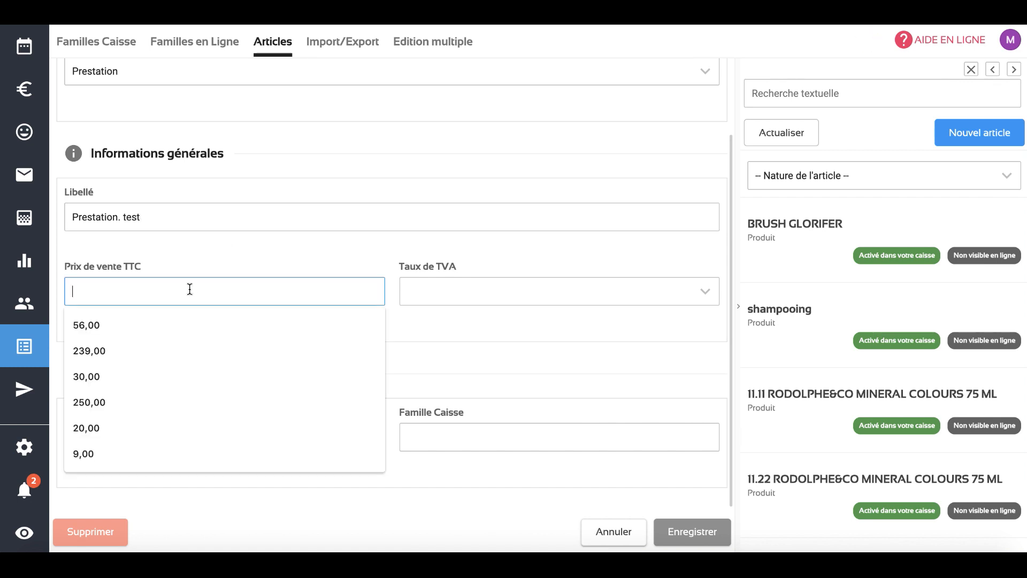
{"action": "type", "text": "230,00"}
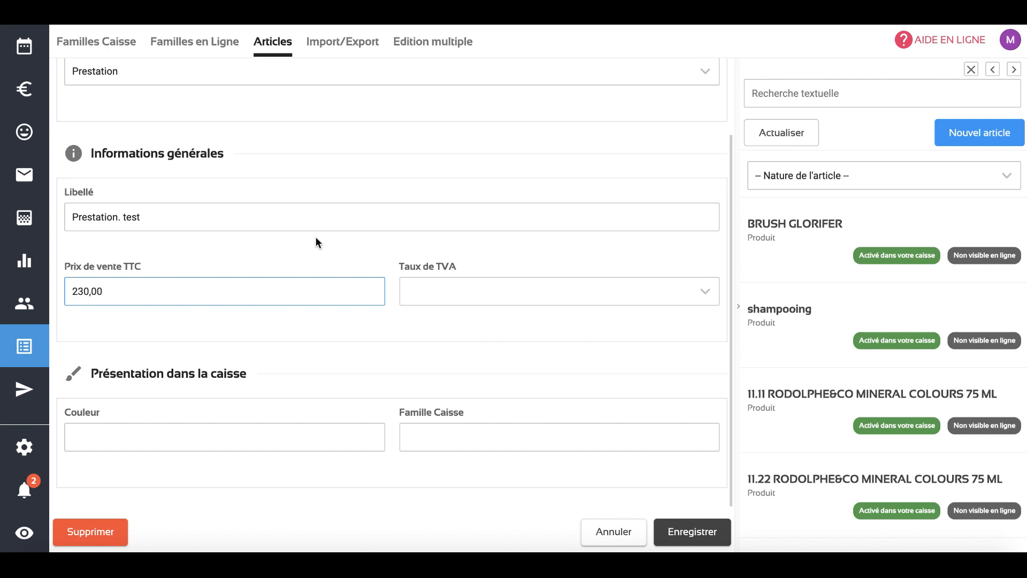
{"action": "key", "text": "BackSpace"}
{"action": "left_click", "coordinate": [508, 294]}
{"action": "left_click", "coordinate": [502, 345]}
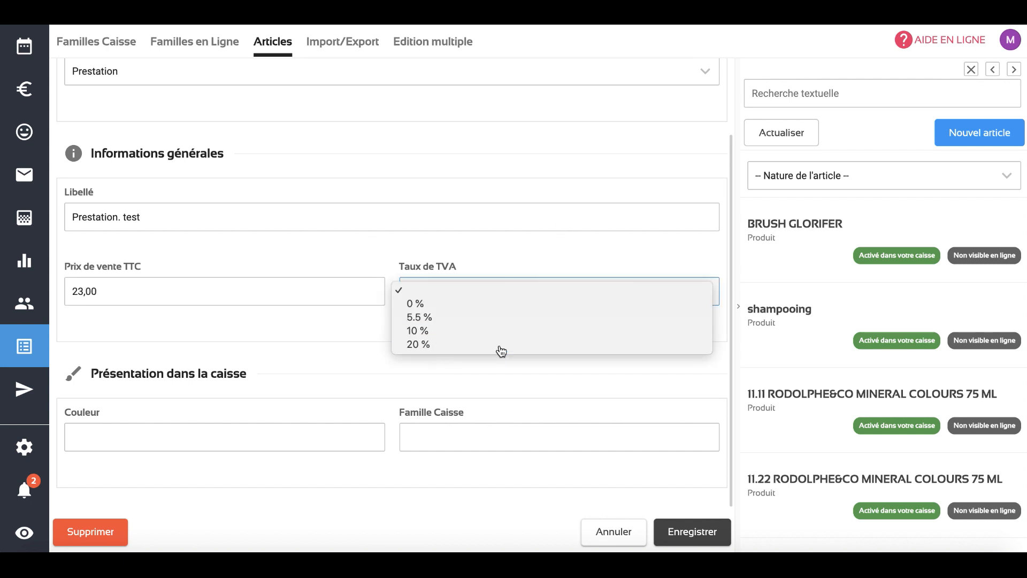
Give the service a bright purple colour and the Coupe Femme checkout family, and save the article
{"action": "left_click", "coordinate": [166, 446]}
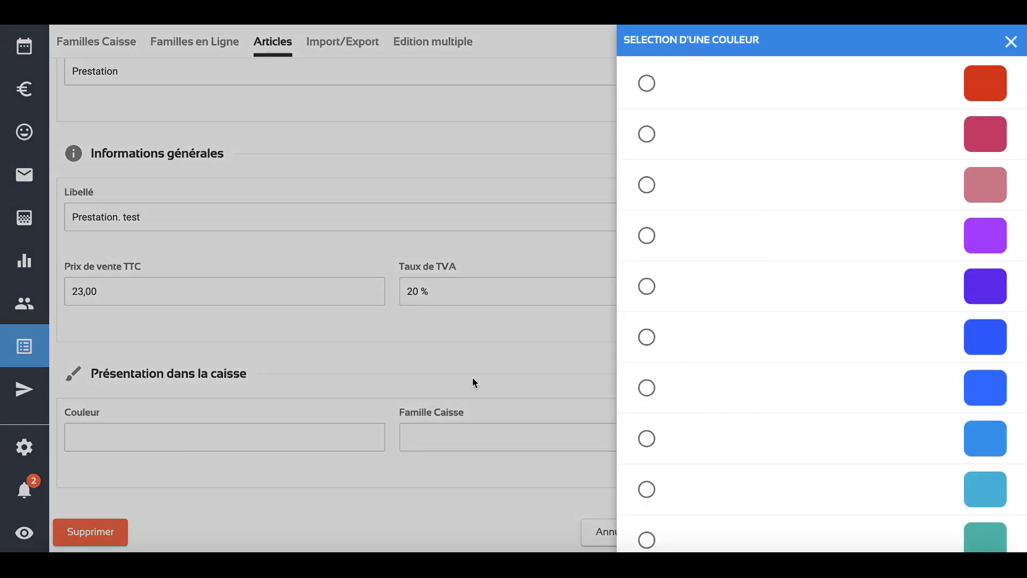
{"action": "left_click", "coordinate": [648, 236]}
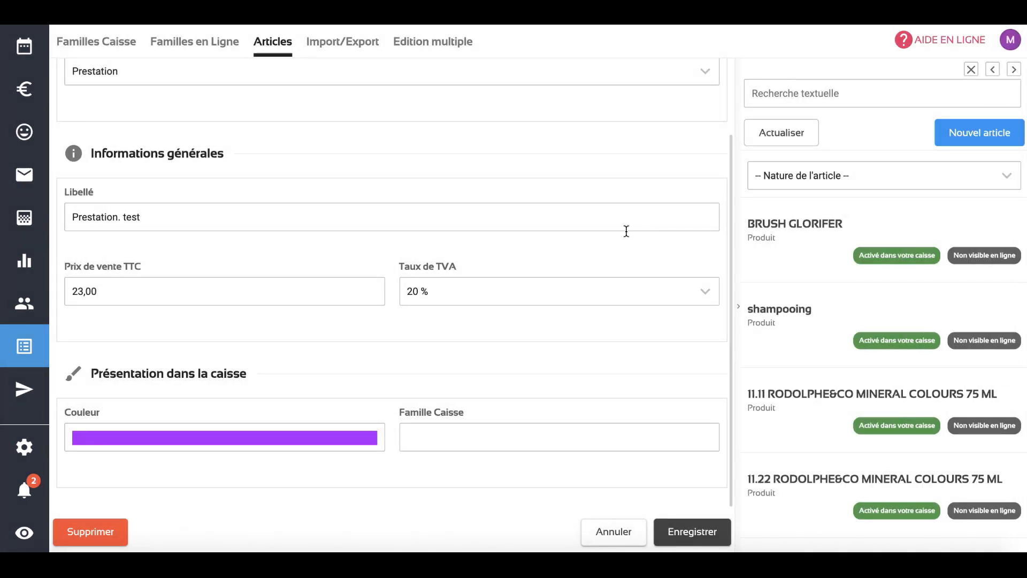
{"action": "left_click", "coordinate": [460, 440]}
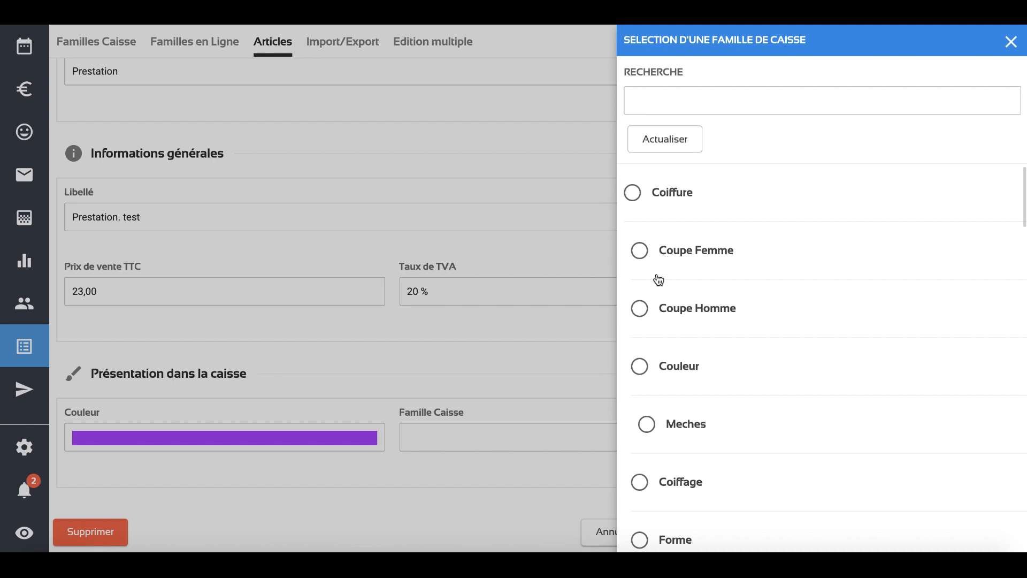
{"action": "left_click", "coordinate": [642, 256]}
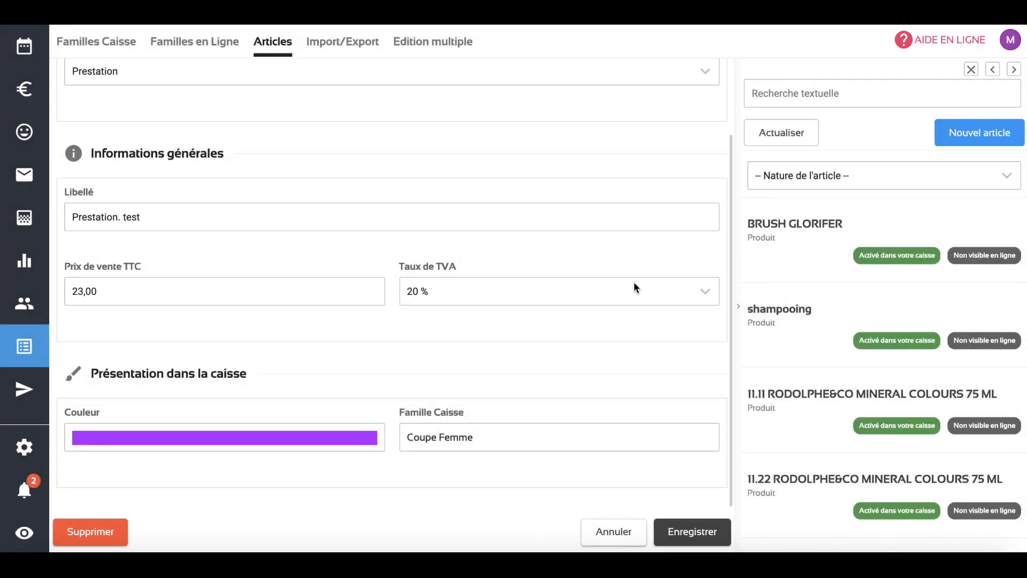
{"action": "left_click", "coordinate": [691, 538]}
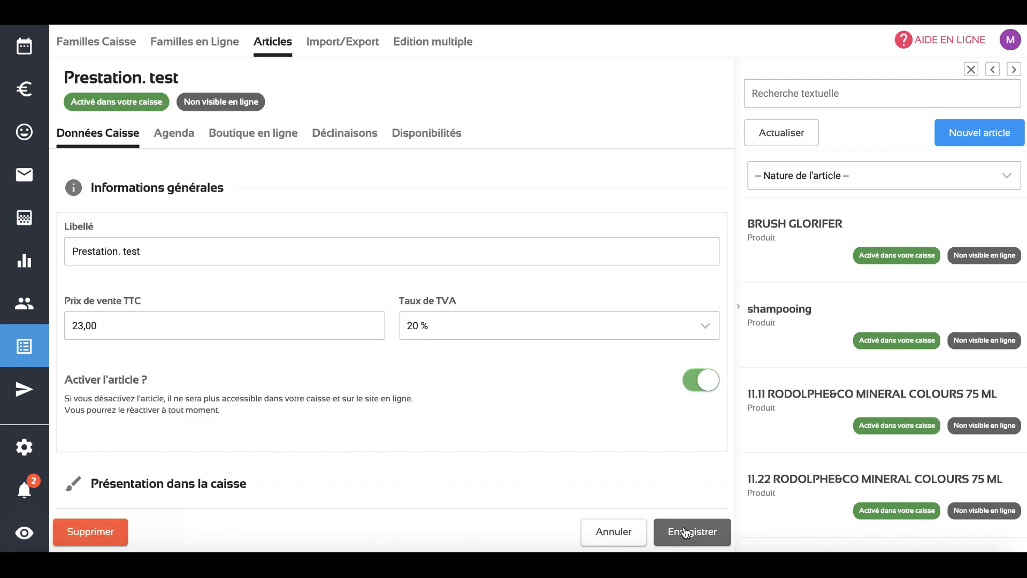
Check the Coupe Femme family under Coiffure in the checkout for the new service
{"action": "left_click", "coordinate": [21, 101]}
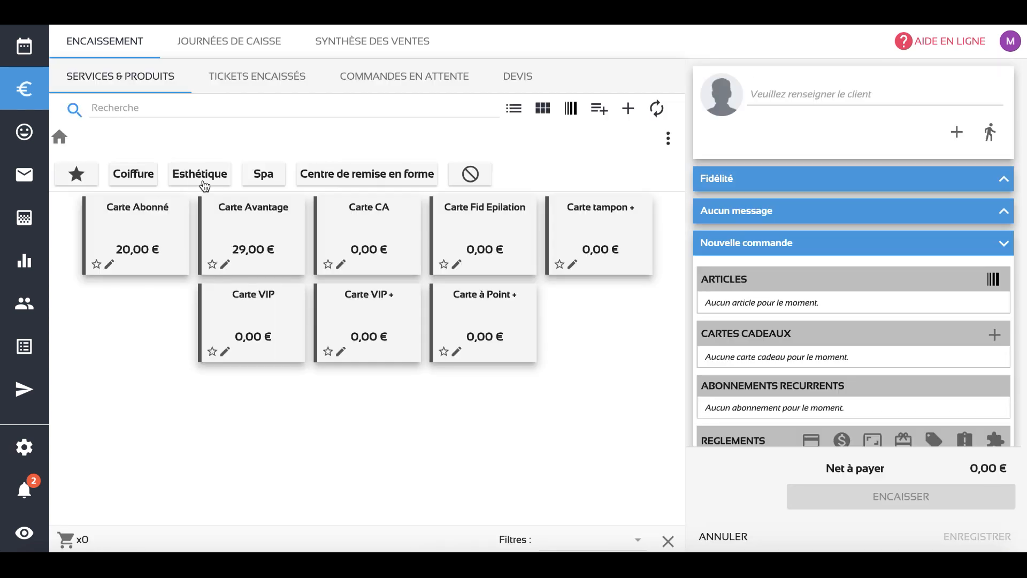
{"action": "left_click", "coordinate": [139, 178]}
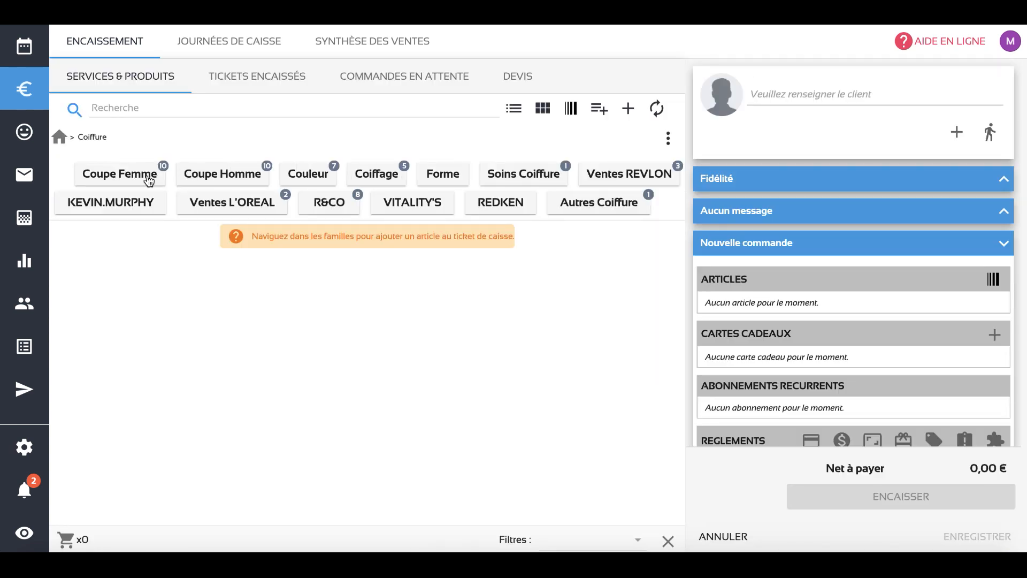
{"action": "left_click", "coordinate": [152, 179]}
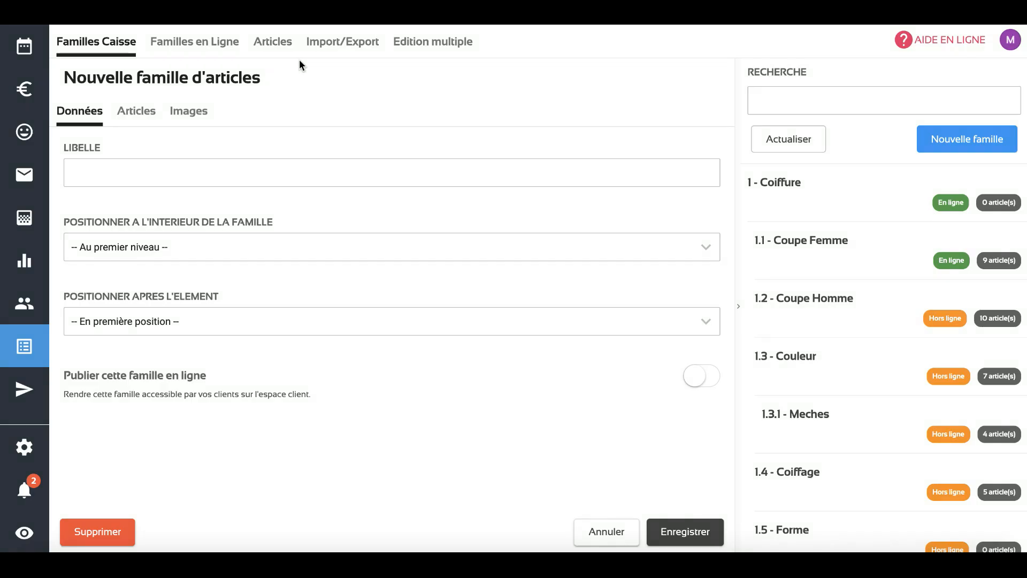
Search the articles for "presta" and open the Prestation. test service
{"action": "left_click", "coordinate": [273, 42]}
{"action": "left_click", "coordinate": [837, 96]}
{"action": "type", "text": "presta"}
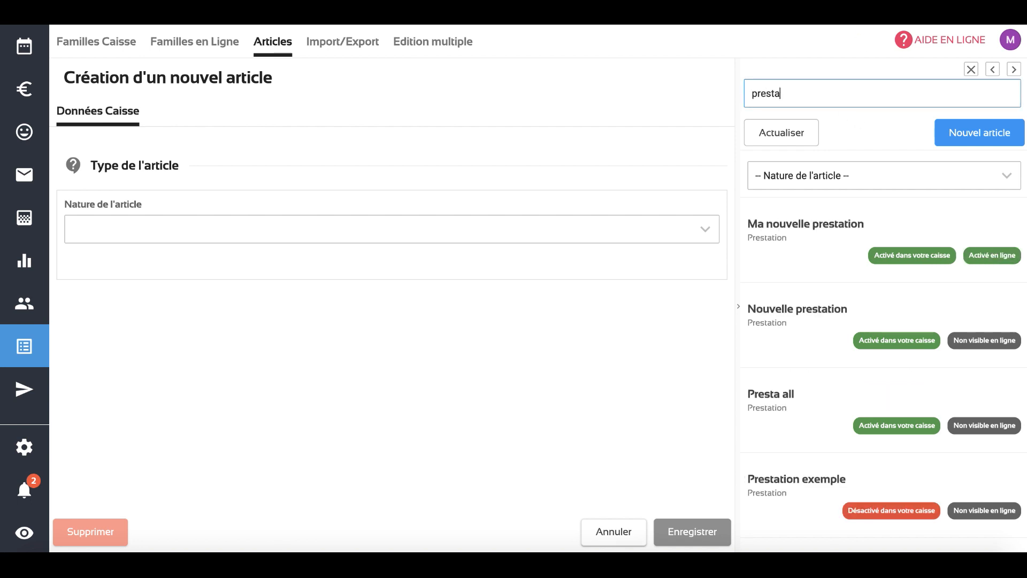
{"action": "scroll", "coordinate": [910, 273], "scroll_direction": "down", "scroll_amount": 5}
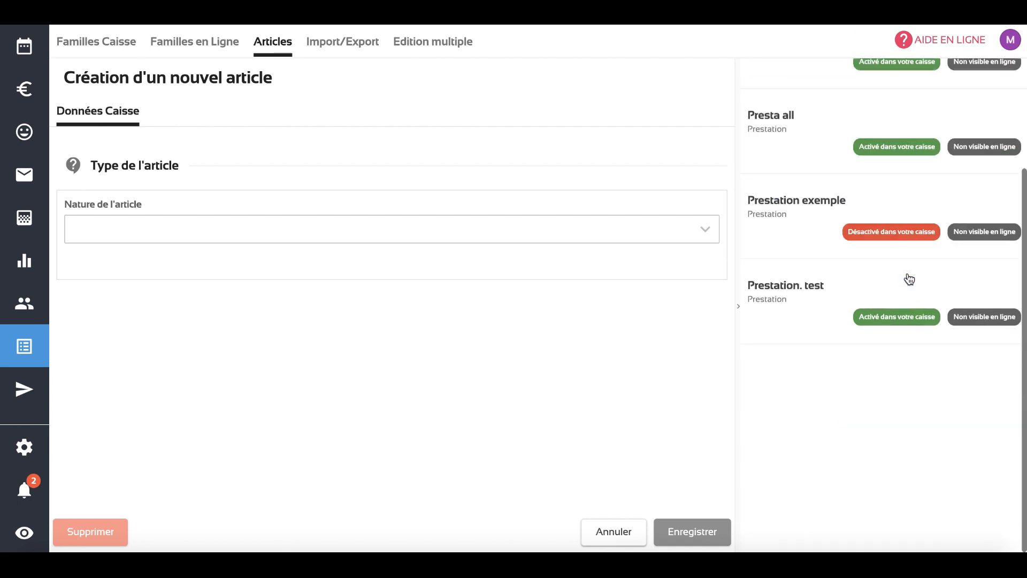
{"action": "left_click", "coordinate": [903, 323]}
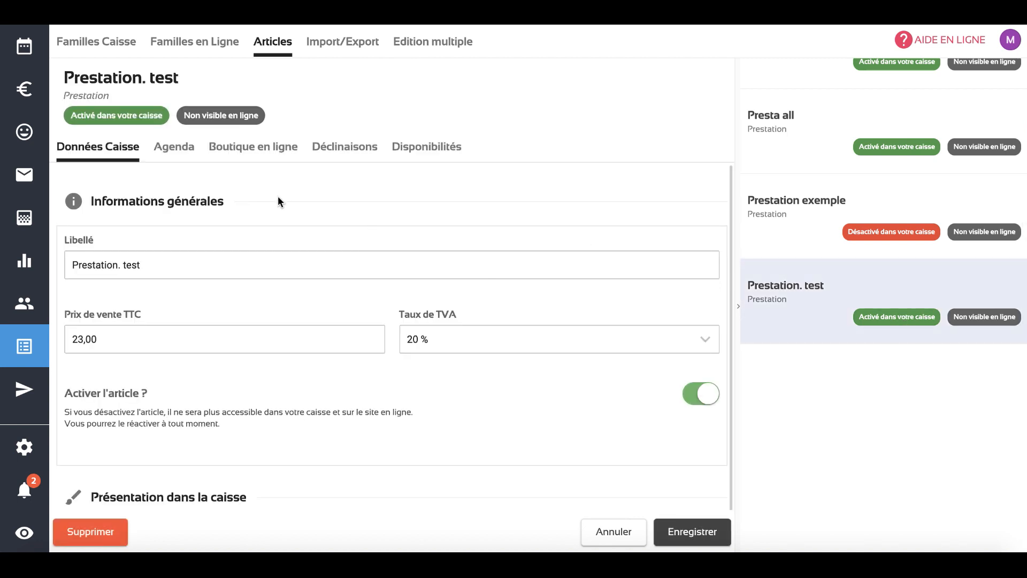
Associate a planning task with the Prestation. test service in its agenda settings
{"action": "left_click", "coordinate": [181, 150]}
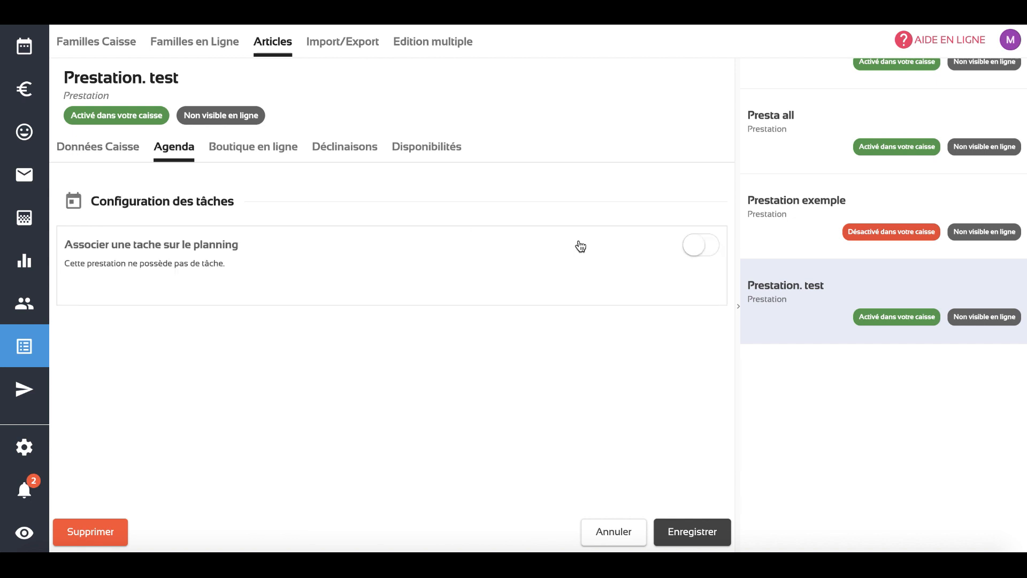
{"action": "left_click", "coordinate": [702, 252]}
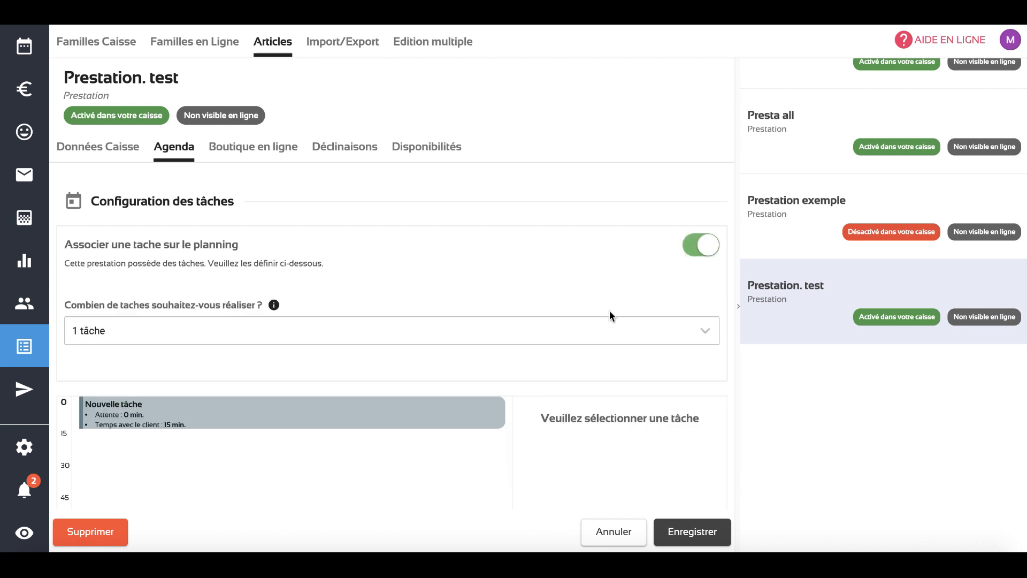
{"action": "scroll", "coordinate": [611, 313], "scroll_direction": "down", "scroll_amount": 3}
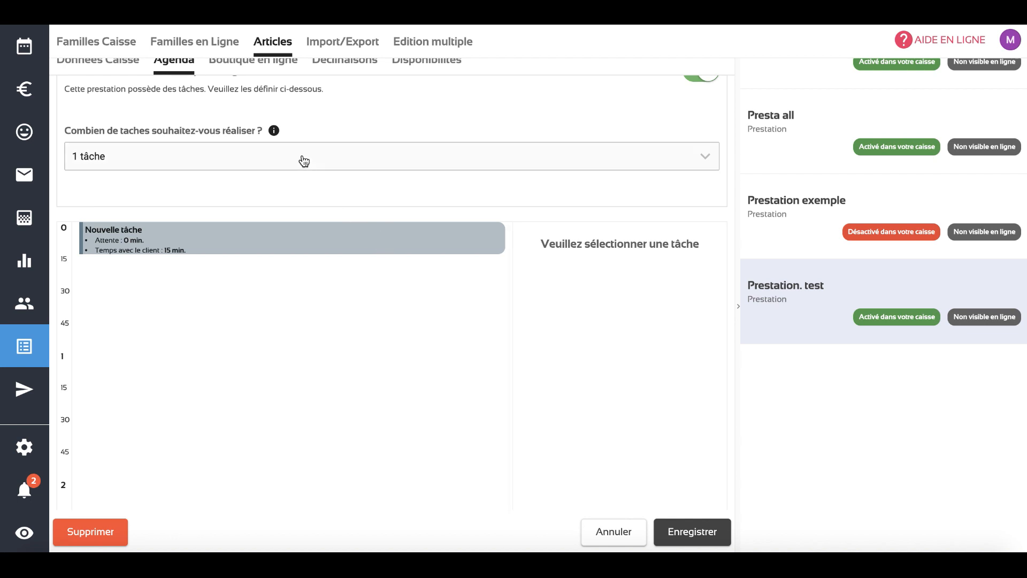
{"action": "mouse_move", "coordinate": [277, 138]}
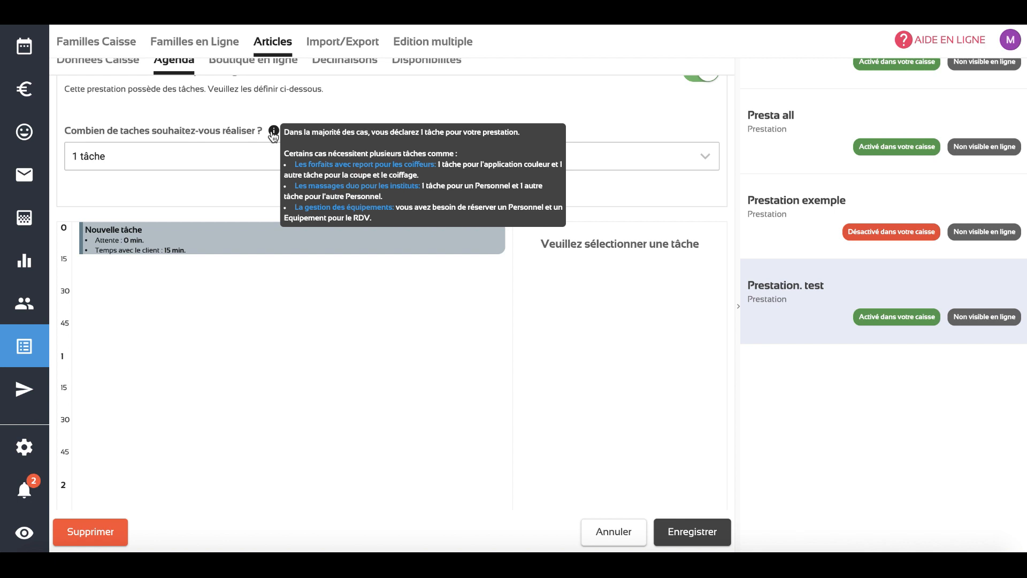
Rename the service's new planning task as "epilation"
{"action": "left_click", "coordinate": [221, 243]}
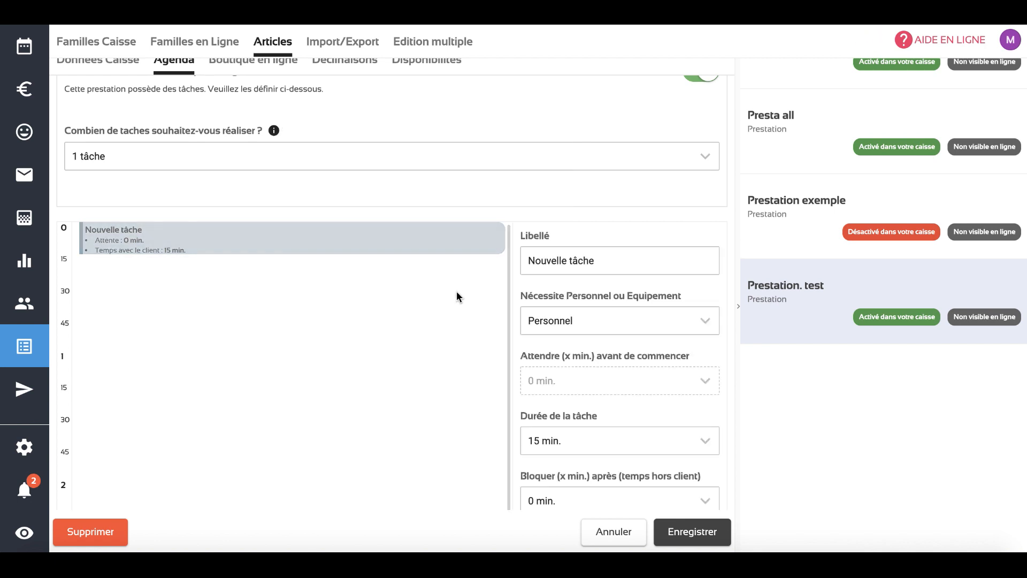
{"action": "left_click_drag", "start_coordinate": [594, 260], "coordinate": [520, 261]}
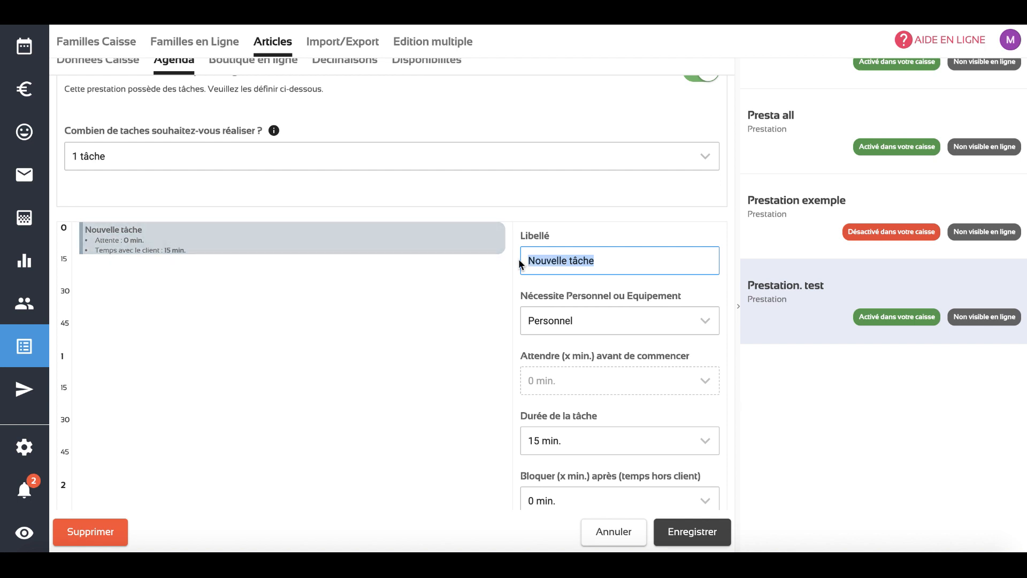
{"action": "type", "text": "epilation"}
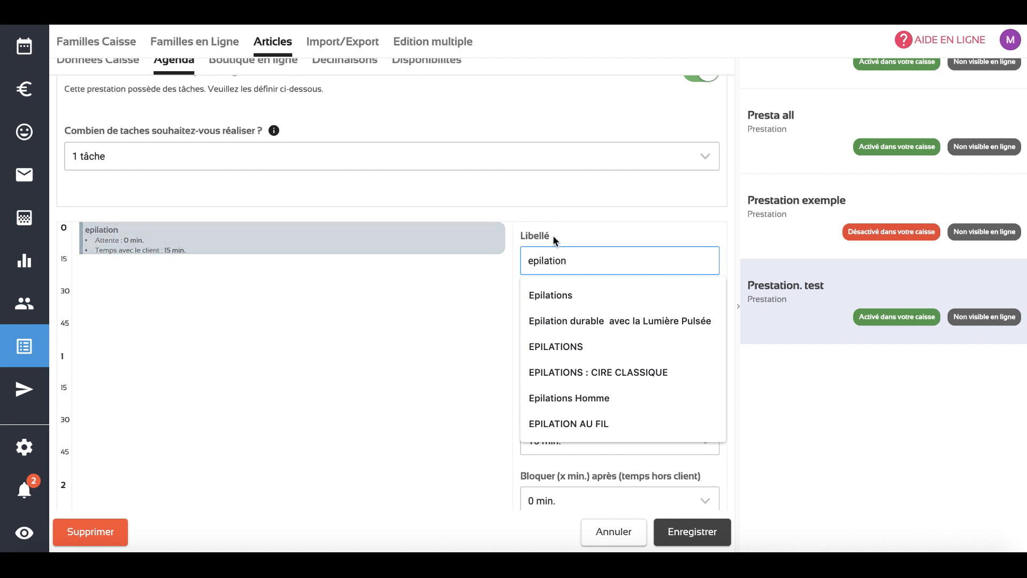
{"action": "left_click", "coordinate": [553, 235]}
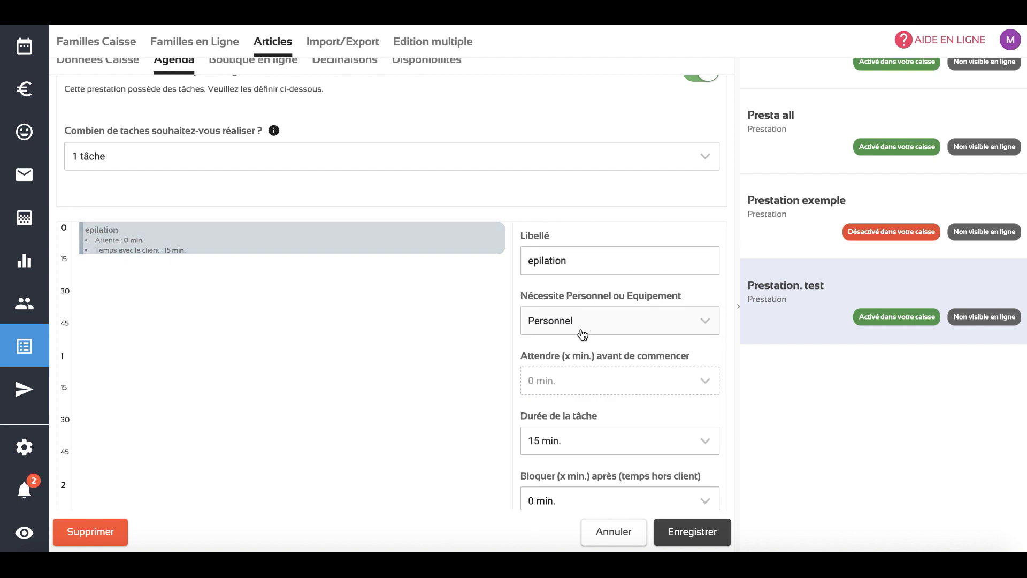
Set the epilation task's duration to 30 min. and save the service
{"action": "scroll", "coordinate": [590, 290], "scroll_direction": "down", "scroll_amount": 2}
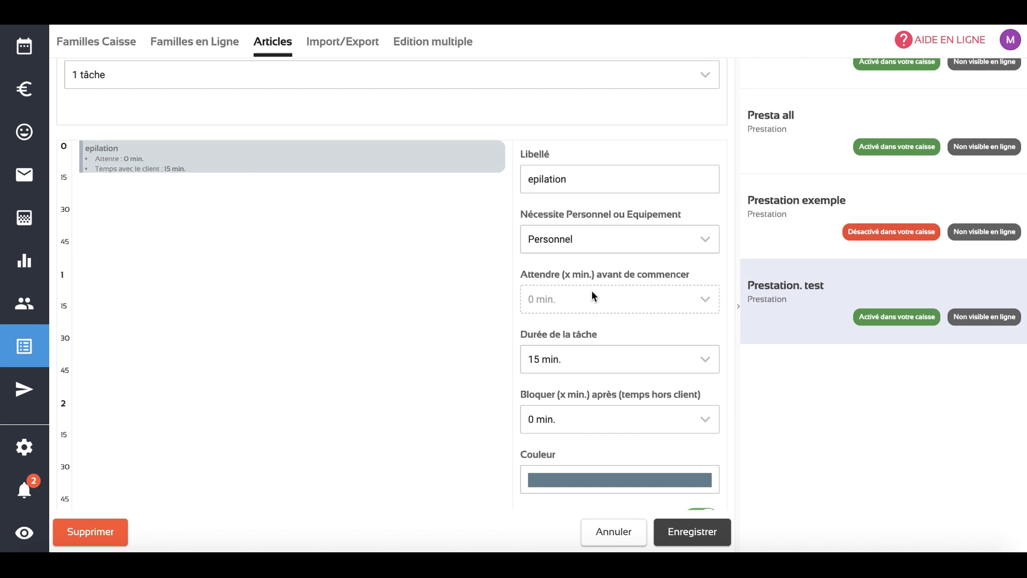
{"action": "left_click", "coordinate": [602, 360]}
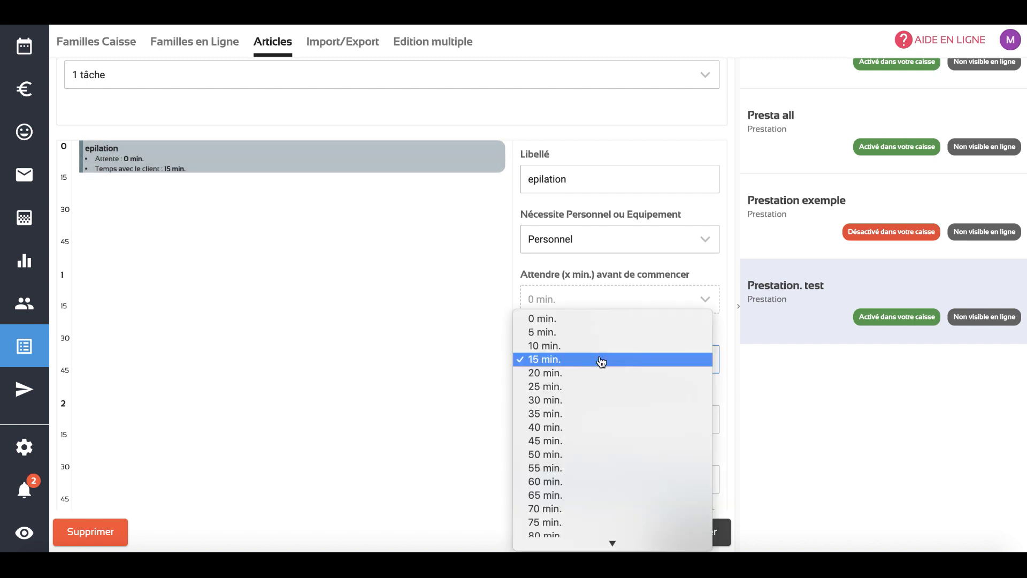
{"action": "left_click", "coordinate": [594, 400]}
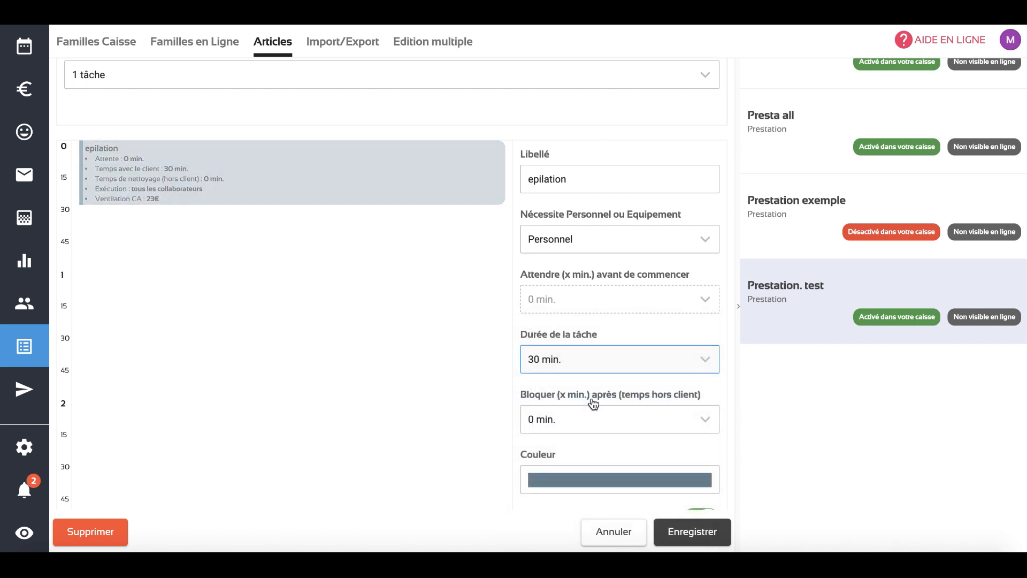
{"action": "scroll", "coordinate": [594, 403], "scroll_direction": "down", "scroll_amount": 1}
{"action": "scroll", "coordinate": [593, 403], "scroll_direction": "down", "scroll_amount": 2}
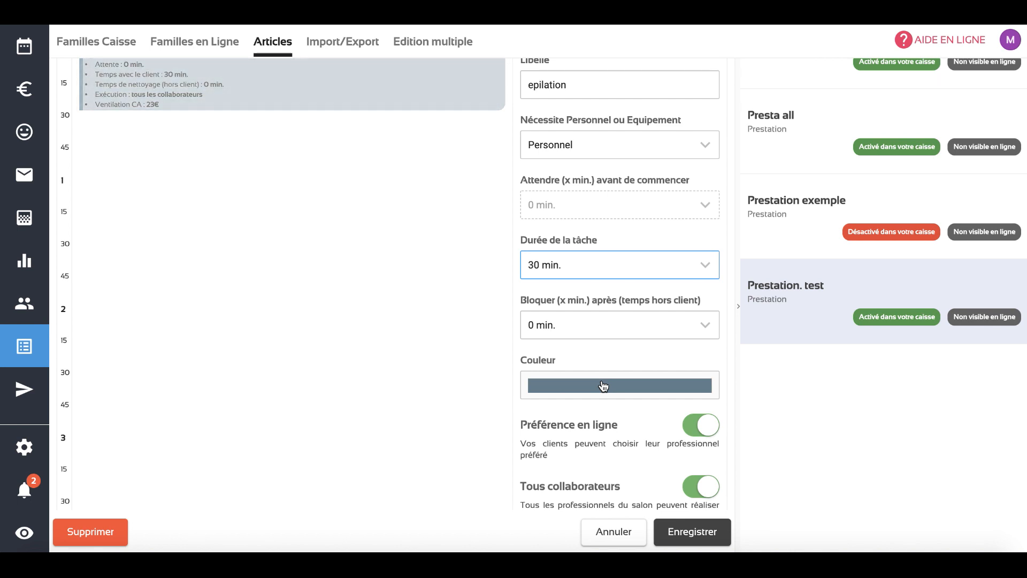
{"action": "scroll", "coordinate": [603, 386], "scroll_direction": "down", "scroll_amount": 3}
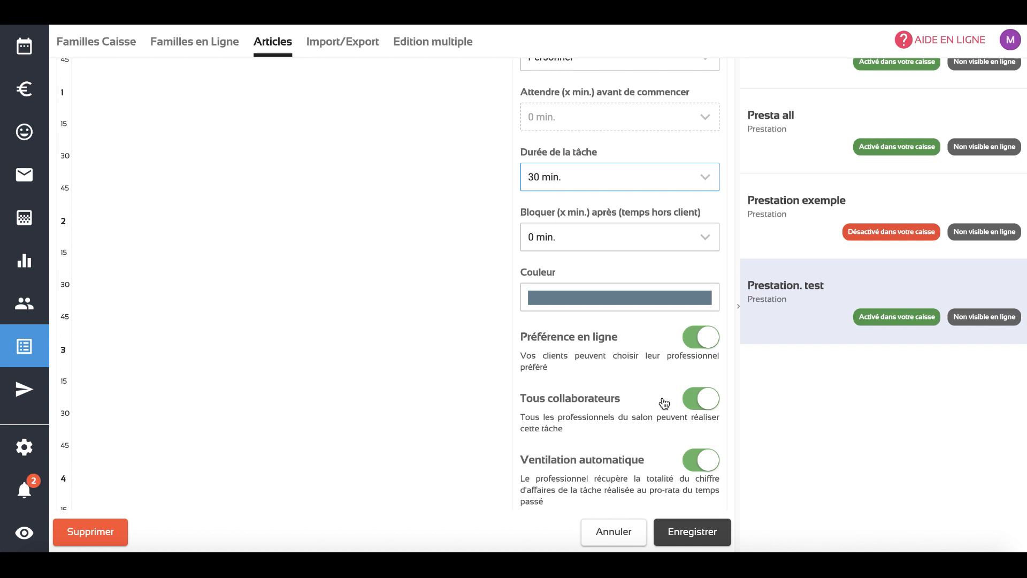
{"action": "scroll", "coordinate": [664, 403], "scroll_direction": "up", "scroll_amount": 2}
{"action": "left_click", "coordinate": [676, 532]}
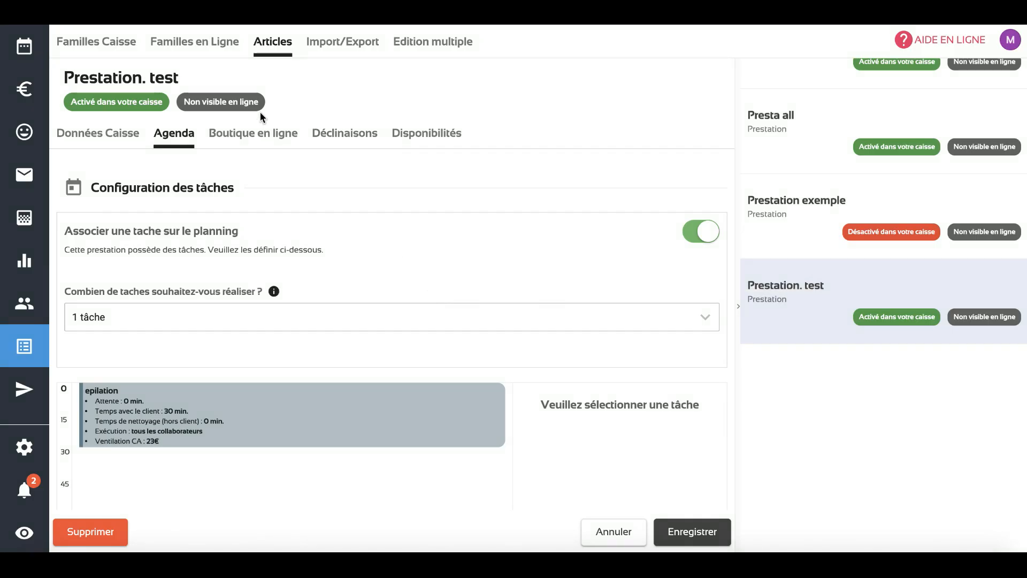
Make the Prestation. test service visible and bookable in the online shop, with its detailed sheet displayed after selection
{"action": "left_click", "coordinate": [251, 144]}
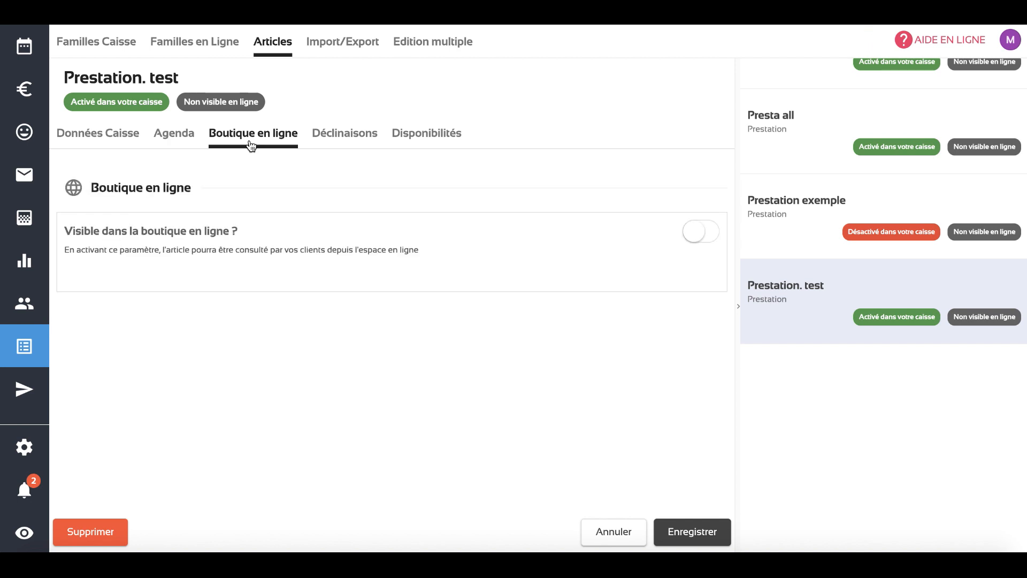
{"action": "left_click", "coordinate": [698, 241]}
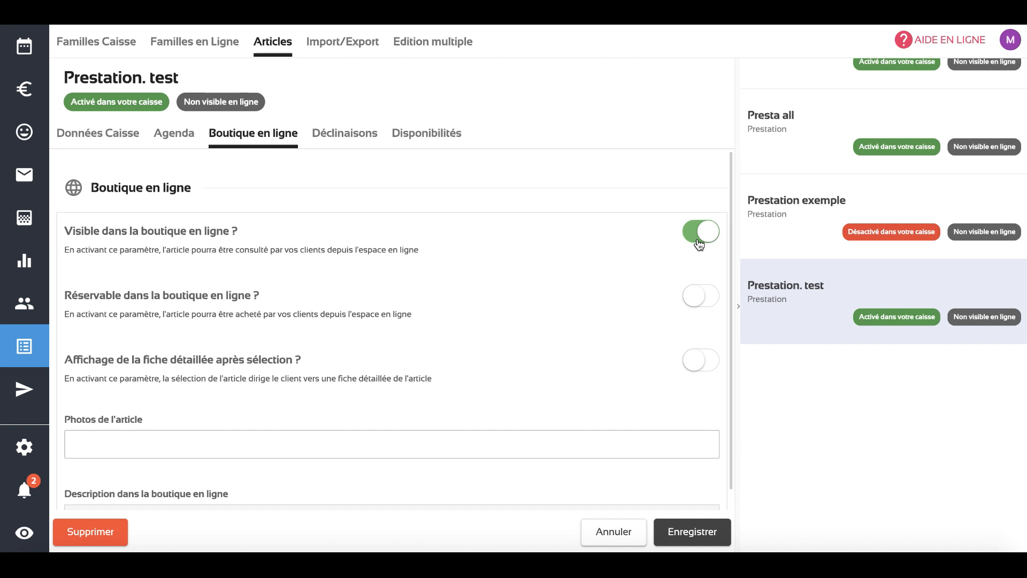
{"action": "left_click", "coordinate": [697, 306]}
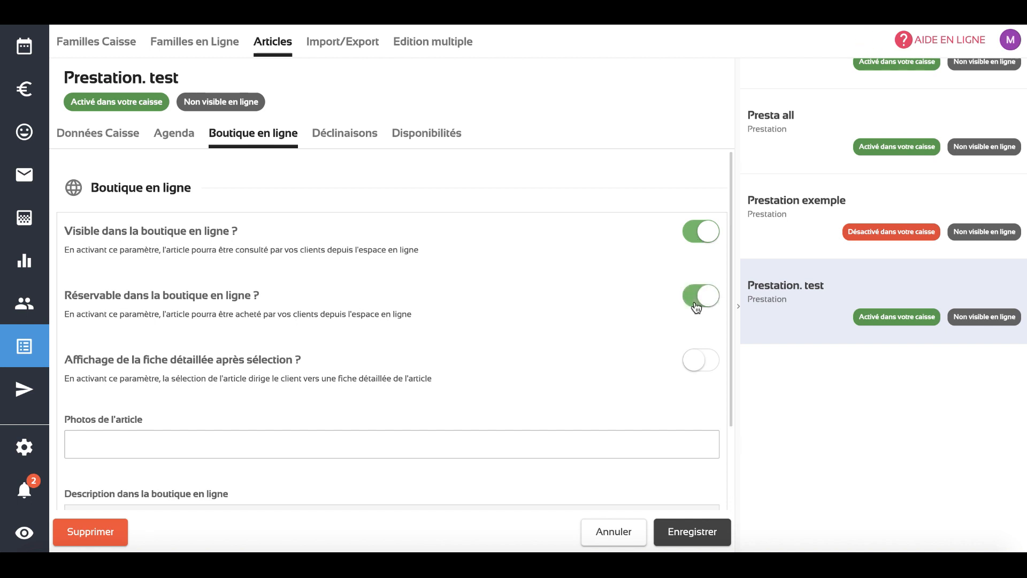
{"action": "left_click", "coordinate": [701, 360]}
Add the photo of a client having his hair cut from behind as the service's article photo for the online shop
{"action": "scroll", "coordinate": [535, 348], "scroll_direction": "down", "scroll_amount": 2}
{"action": "left_click", "coordinate": [188, 349]}
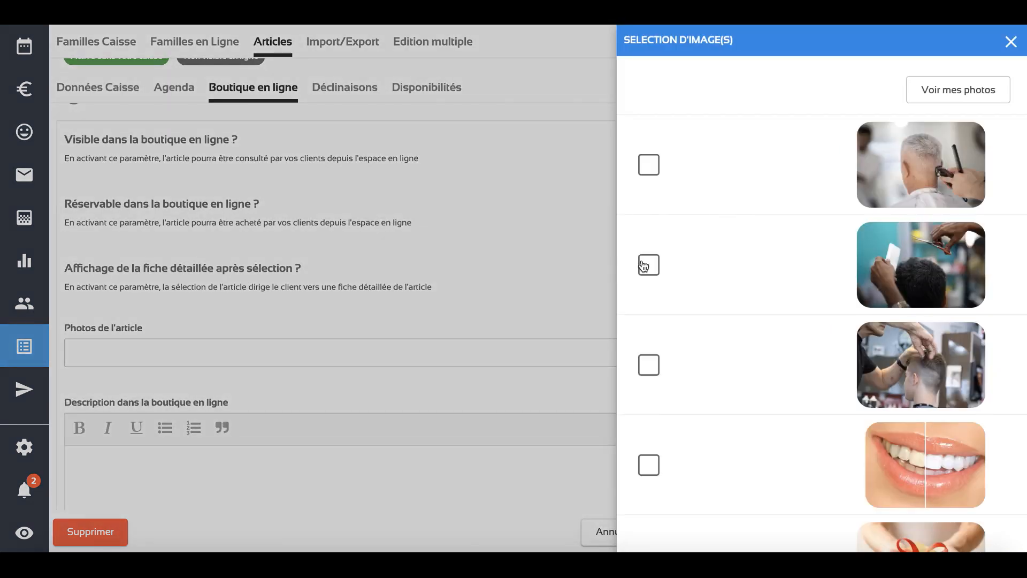
{"action": "scroll", "coordinate": [791, 314], "scroll_direction": "down", "scroll_amount": 3}
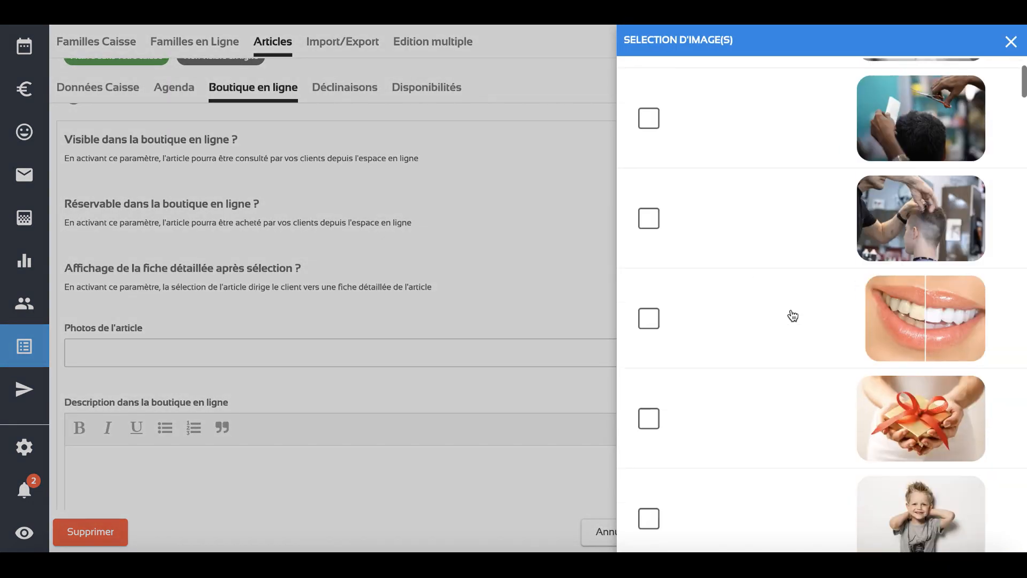
{"action": "left_click", "coordinate": [650, 220]}
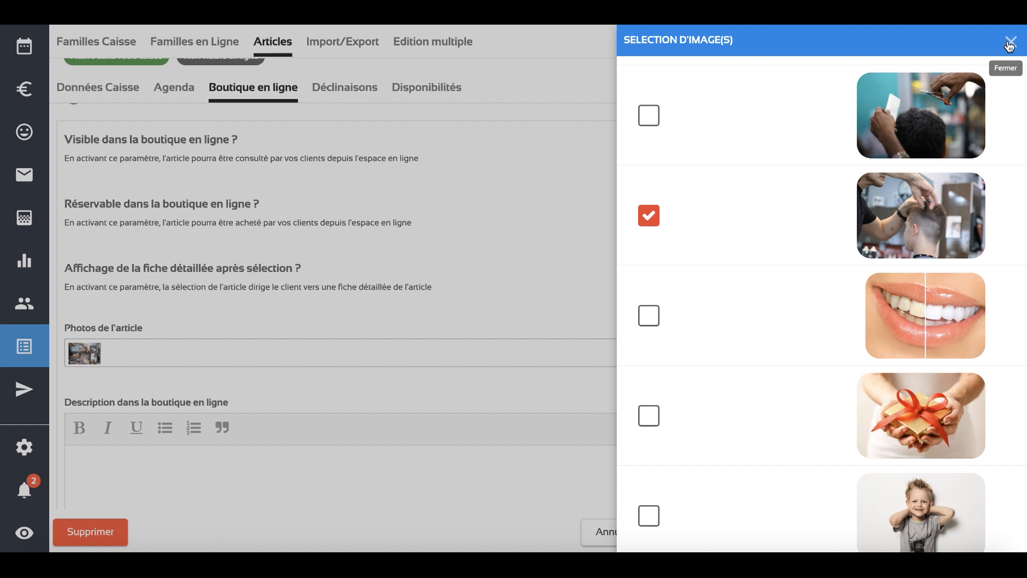
{"action": "left_click", "coordinate": [1010, 43]}
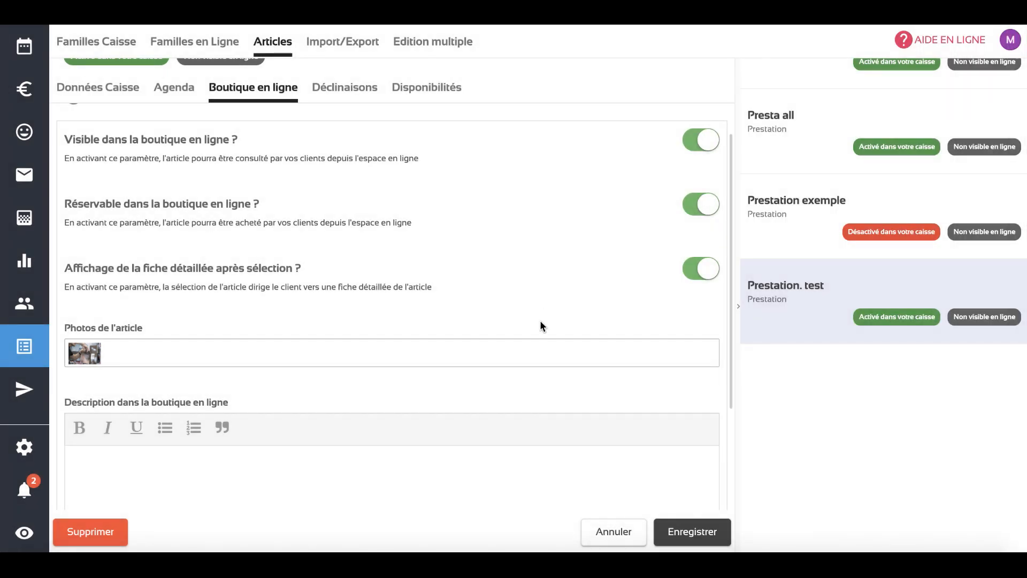
Enter "Description détaillée" as the service's online shop description and save the article
{"action": "scroll", "coordinate": [542, 326], "scroll_direction": "down", "scroll_amount": 2}
{"action": "left_click", "coordinate": [448, 405]}
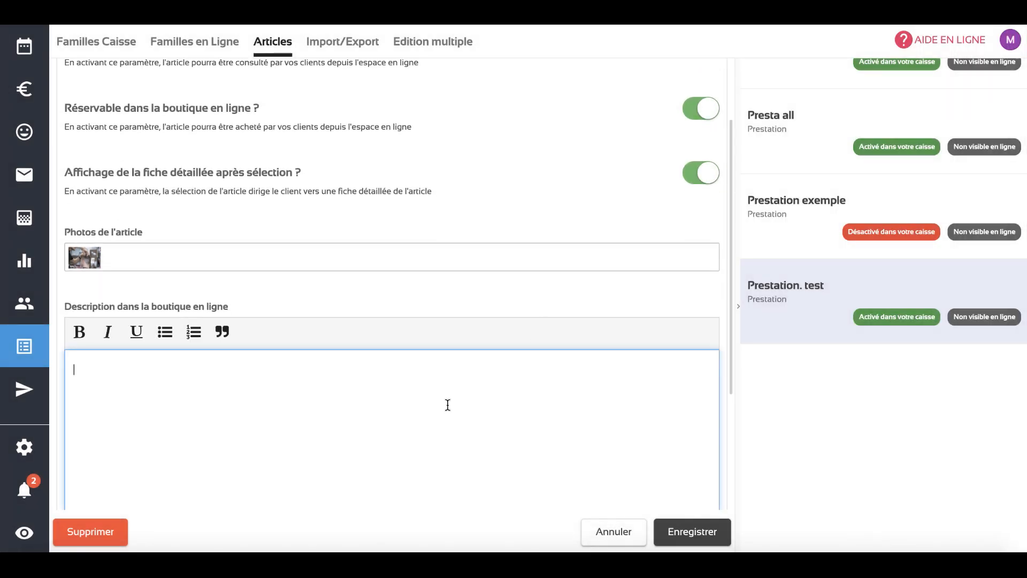
{"action": "type", "text": "Description détaillée"}
{"action": "left_click", "coordinate": [695, 534]}
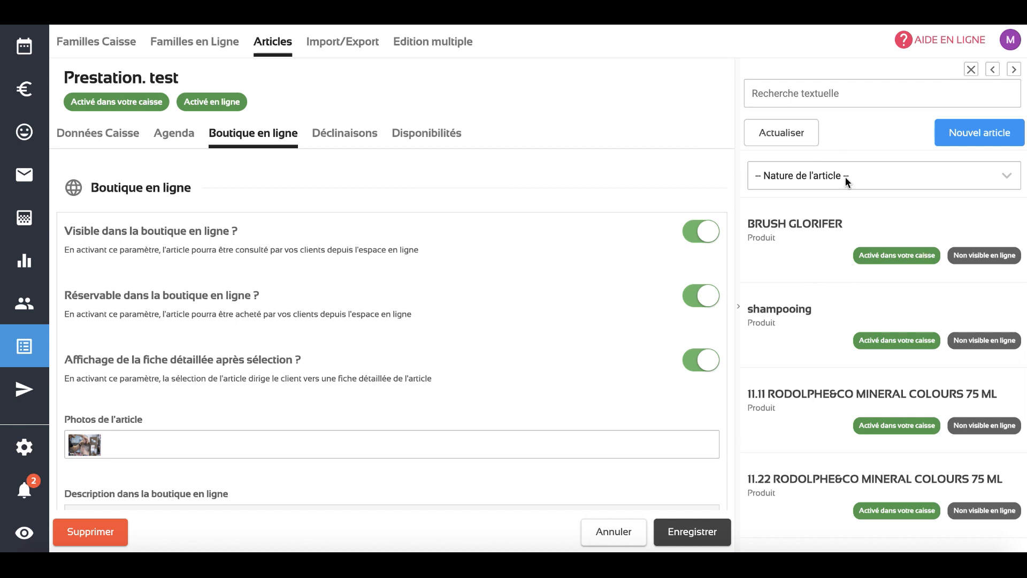
Filter the article list to the Prestation type, search for "test" and open the Prestation. test service
{"action": "left_click", "coordinate": [827, 181]}
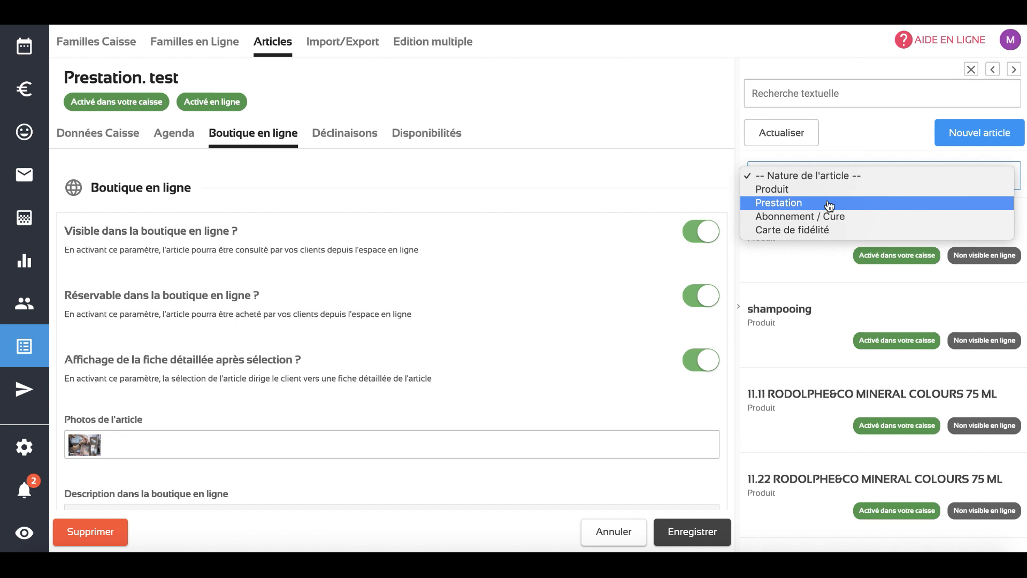
{"action": "left_click", "coordinate": [828, 203]}
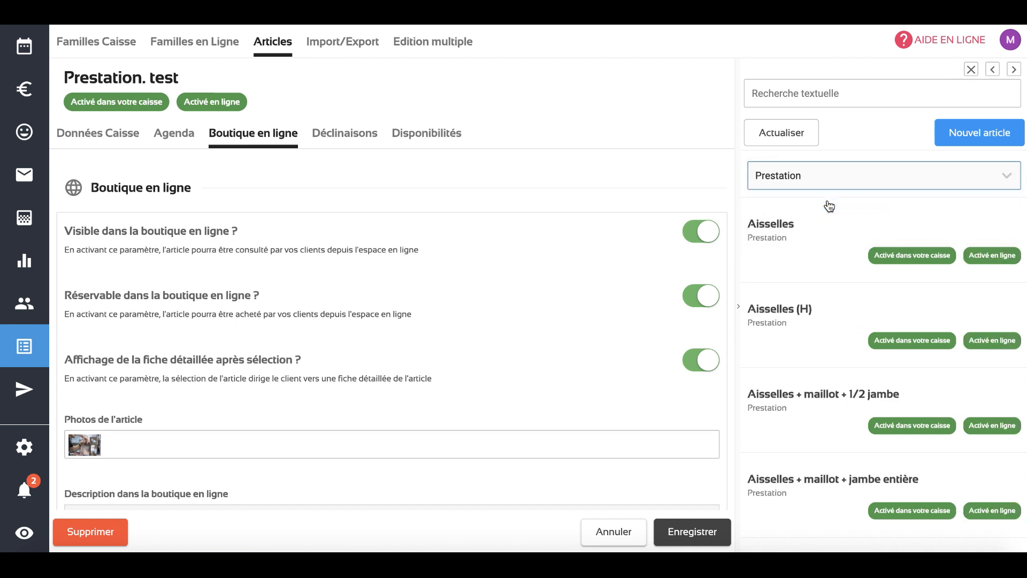
{"action": "left_click", "coordinate": [824, 94]}
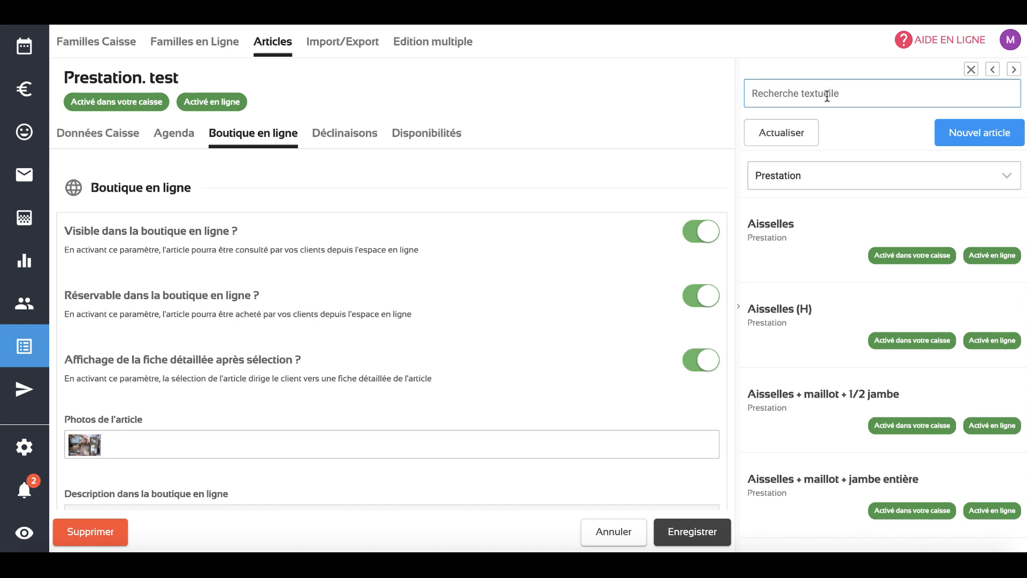
{"action": "type", "text": "test"}
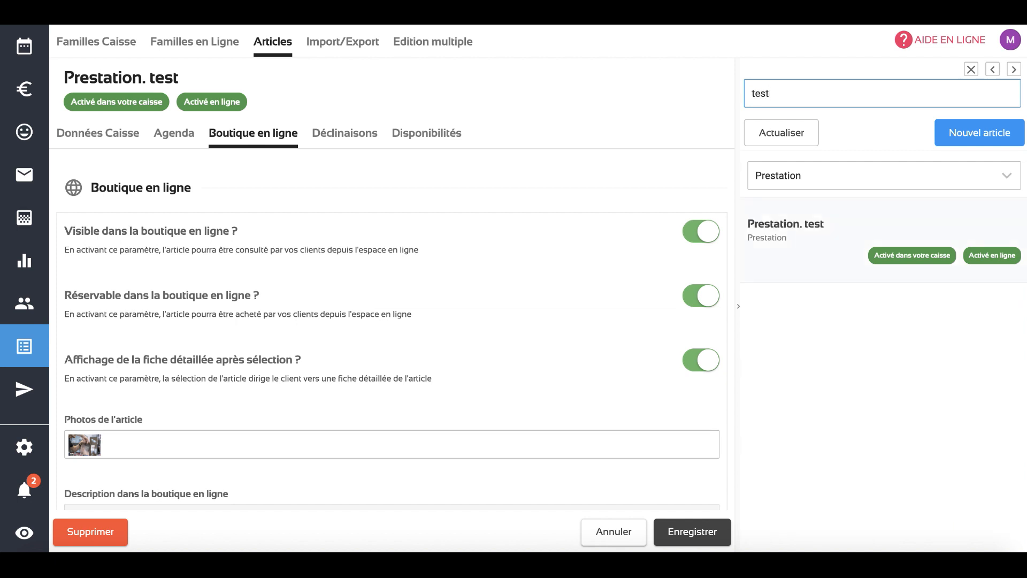
{"action": "left_click", "coordinate": [773, 265]}
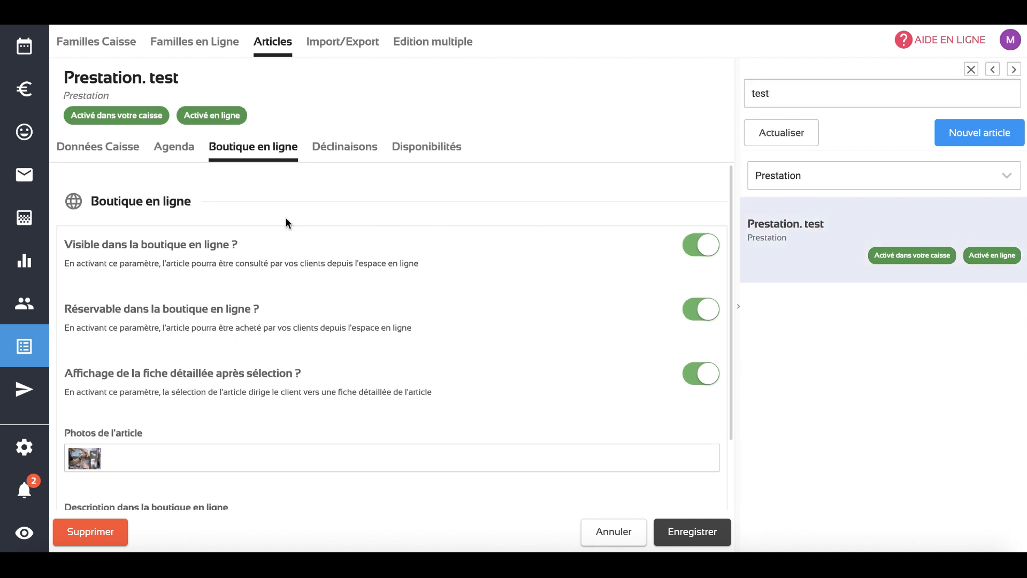
Review the service's checkout data, agenda task configuration and online shop settings
{"action": "left_click", "coordinate": [97, 146]}
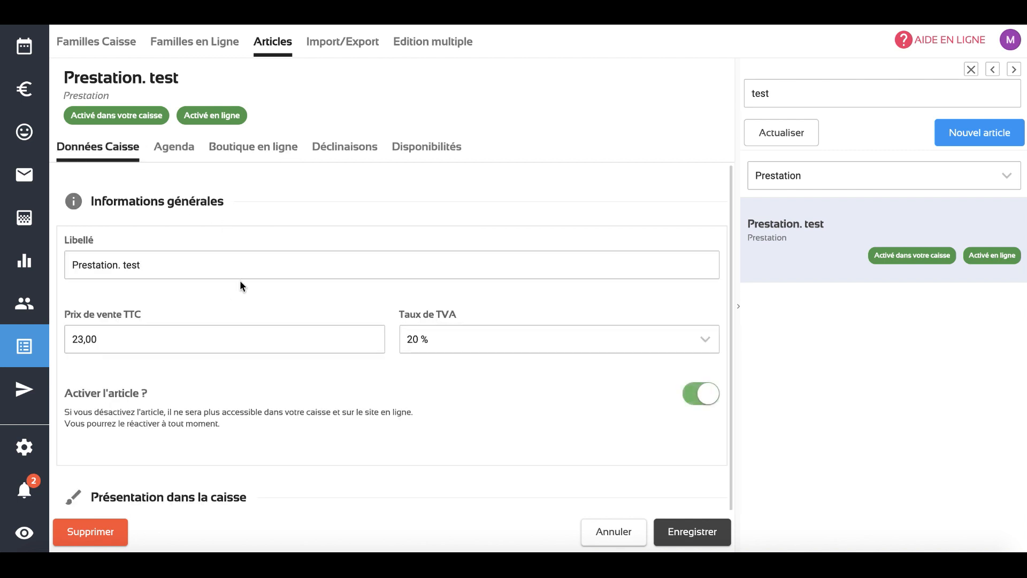
{"action": "scroll", "coordinate": [241, 283], "scroll_direction": "down", "scroll_amount": 3}
{"action": "scroll", "coordinate": [240, 283], "scroll_direction": "up", "scroll_amount": 2}
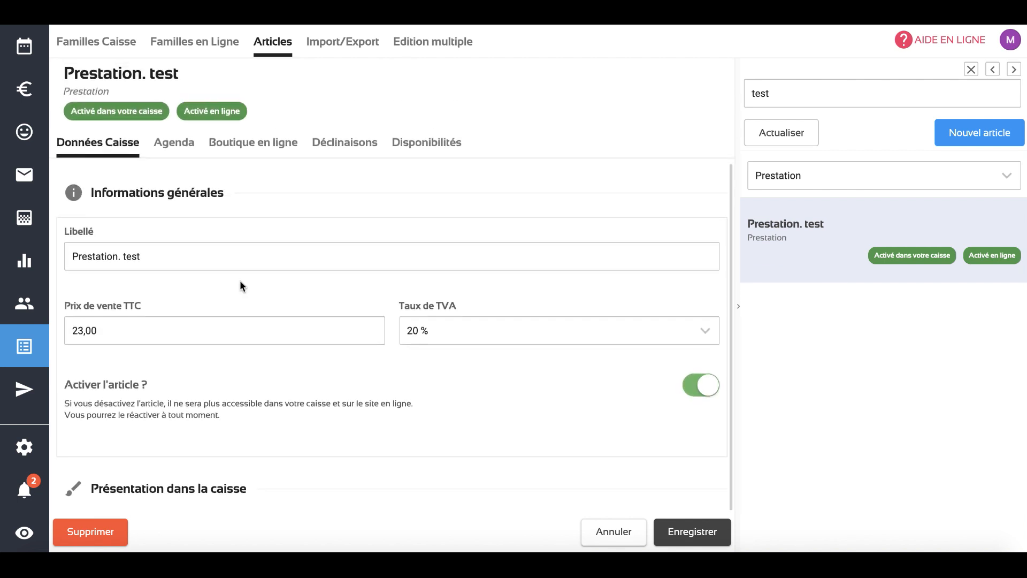
{"action": "scroll", "coordinate": [241, 286], "scroll_direction": "down", "scroll_amount": 1}
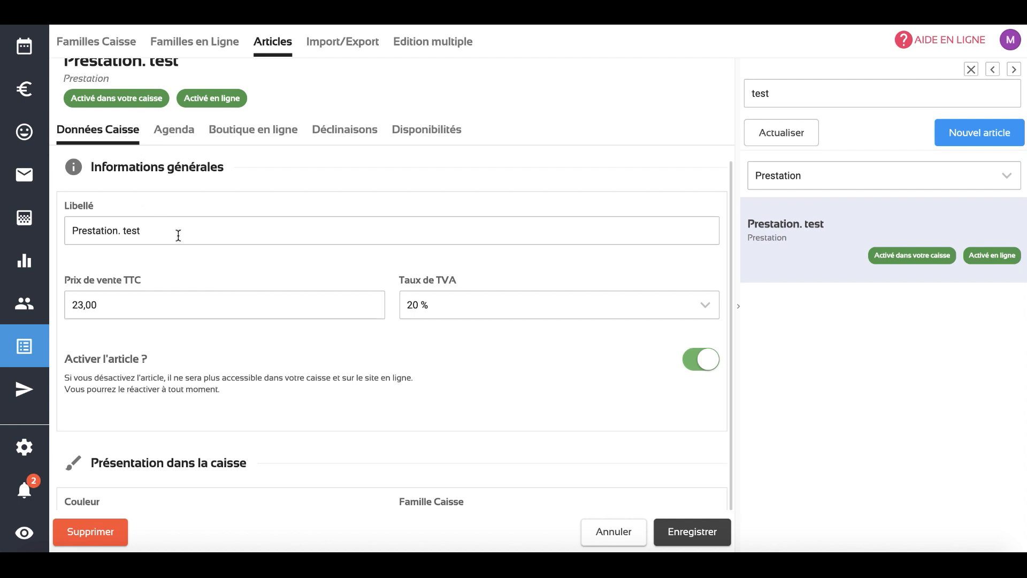
{"action": "left_click", "coordinate": [175, 133]}
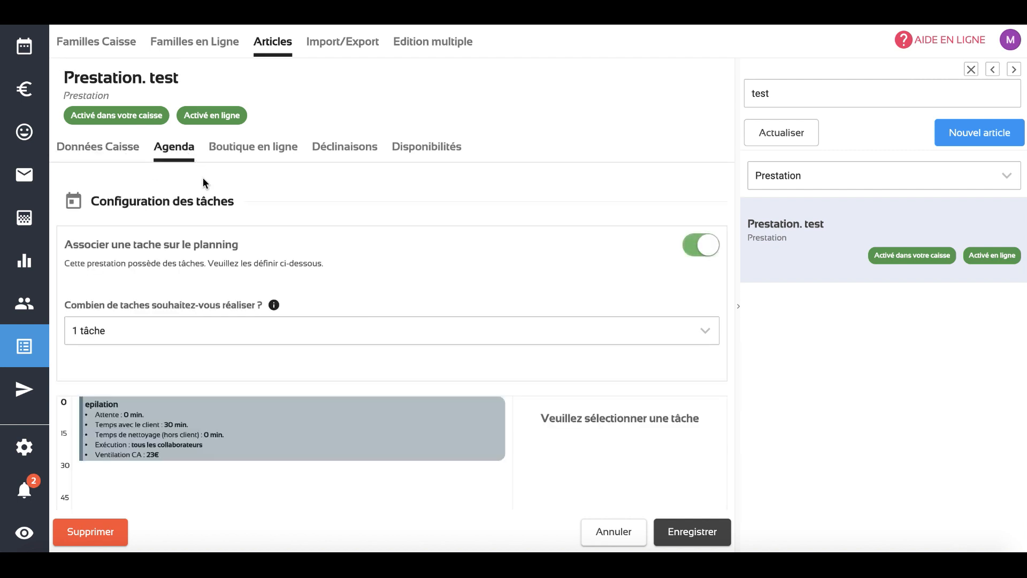
{"action": "left_click", "coordinate": [231, 154]}
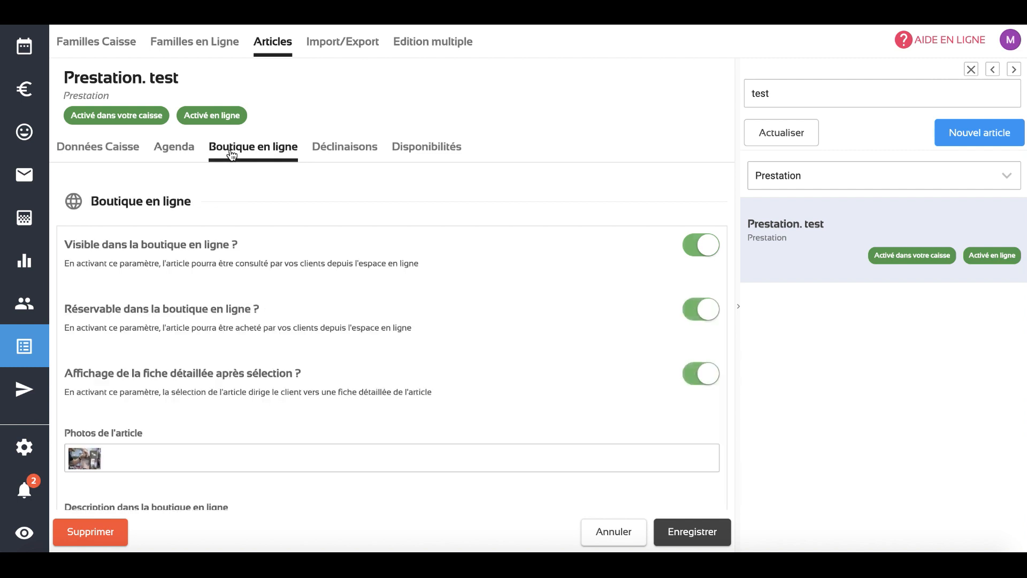